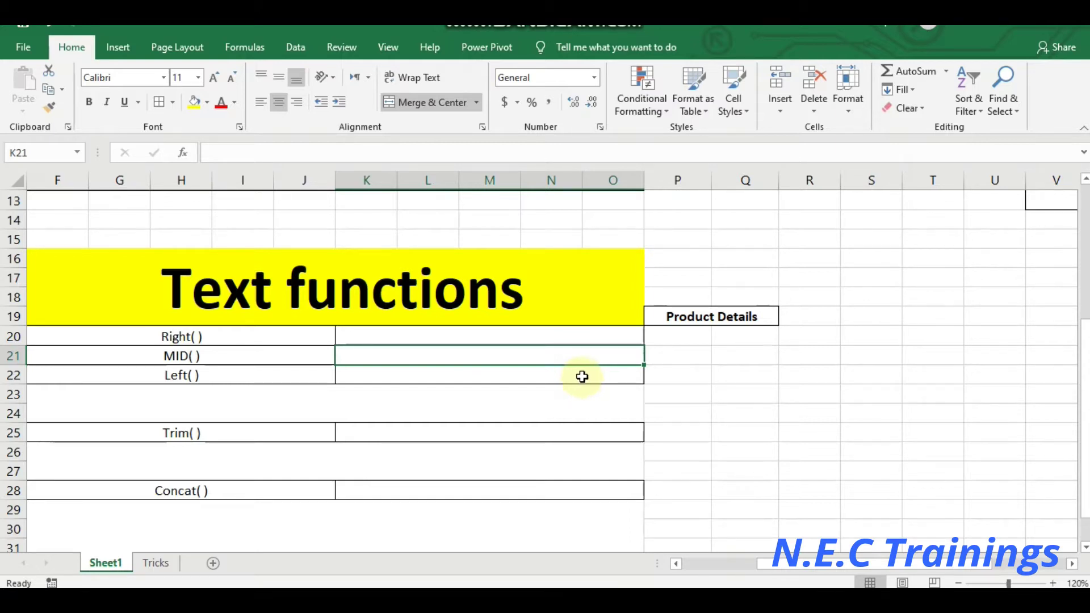
- In the Right( ) row's result cell K20, enter =RIGHT(P19,5) to extract the last five characters of the Product Details text
click(488, 340)
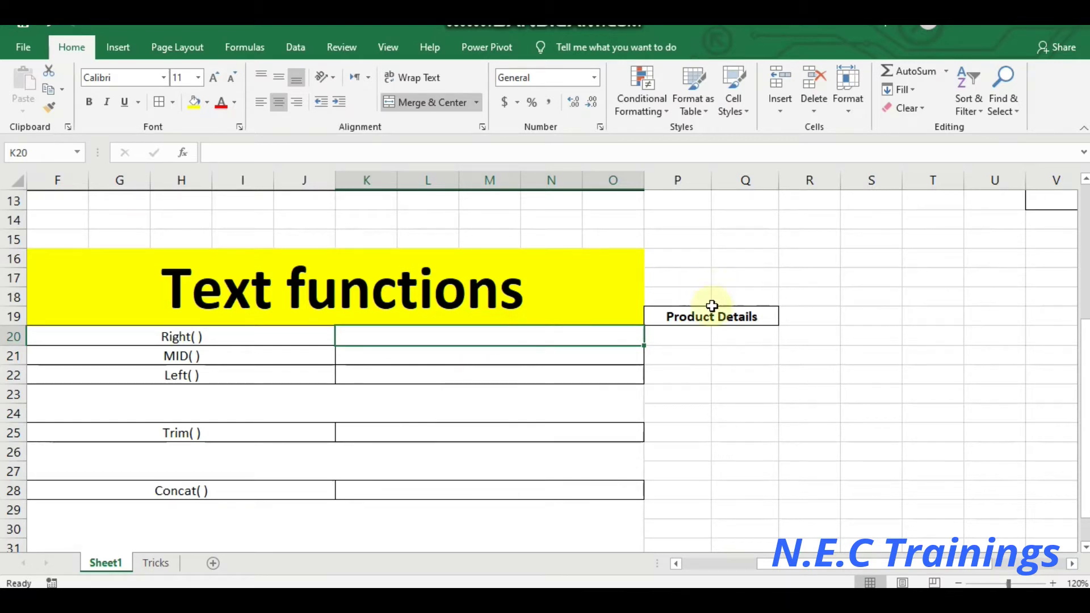
click(695, 322)
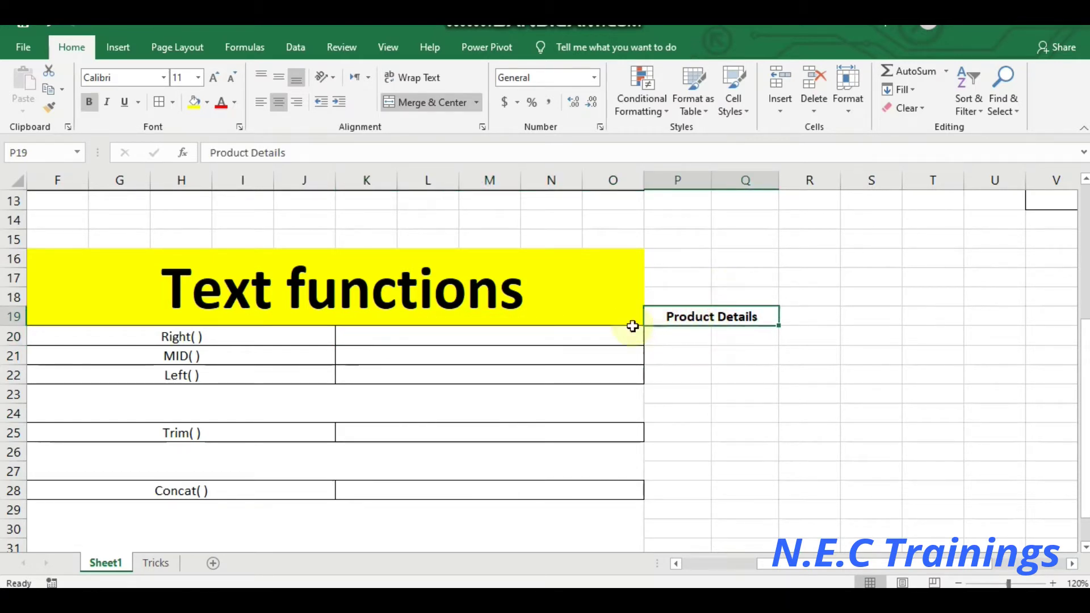
click(589, 341)
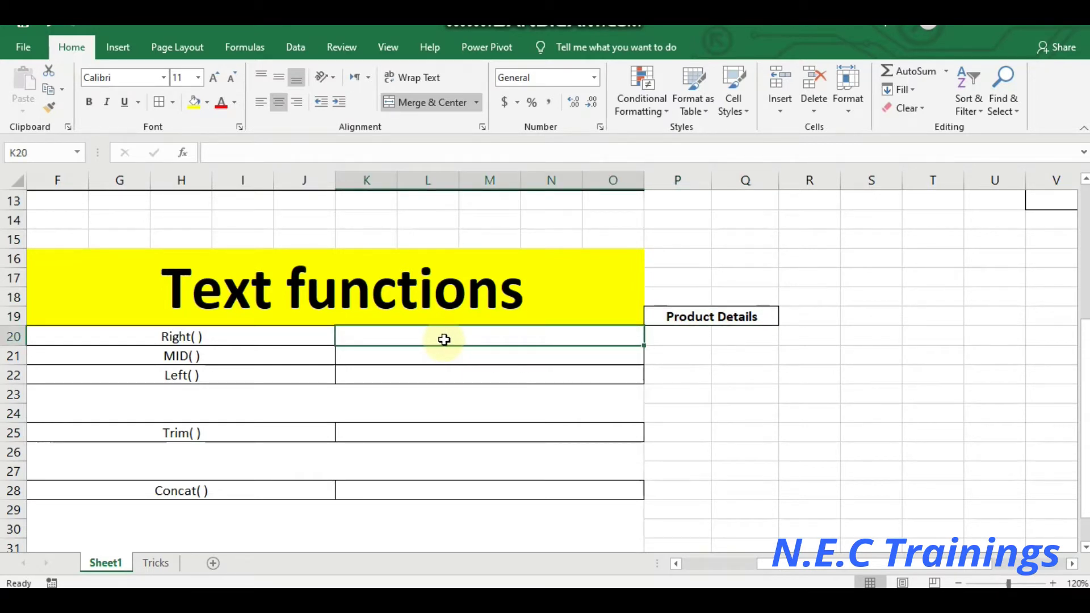
text(=right)
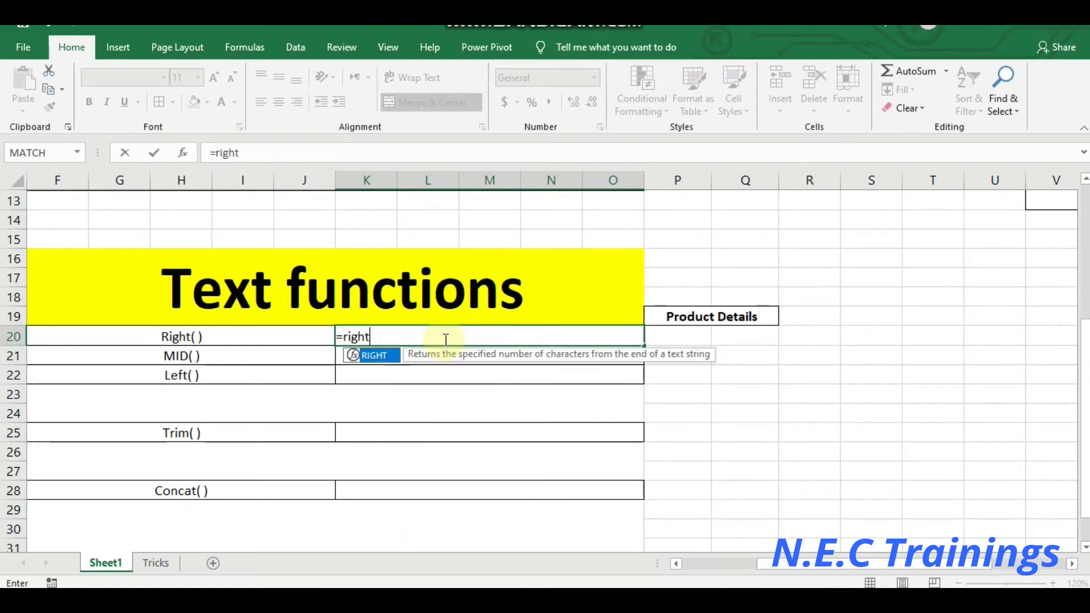
text(()
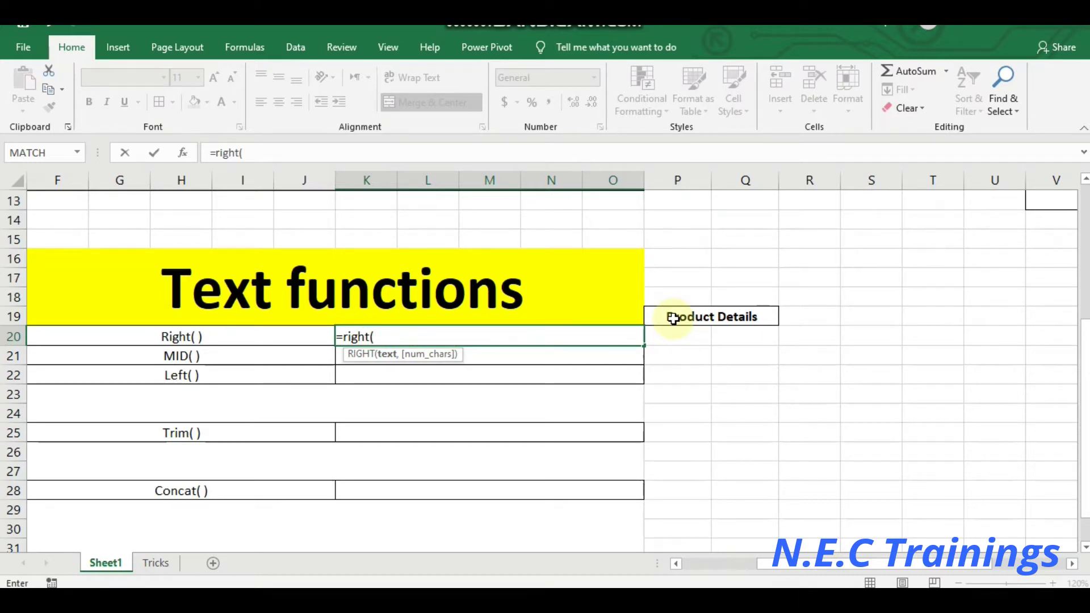
click(696, 317)
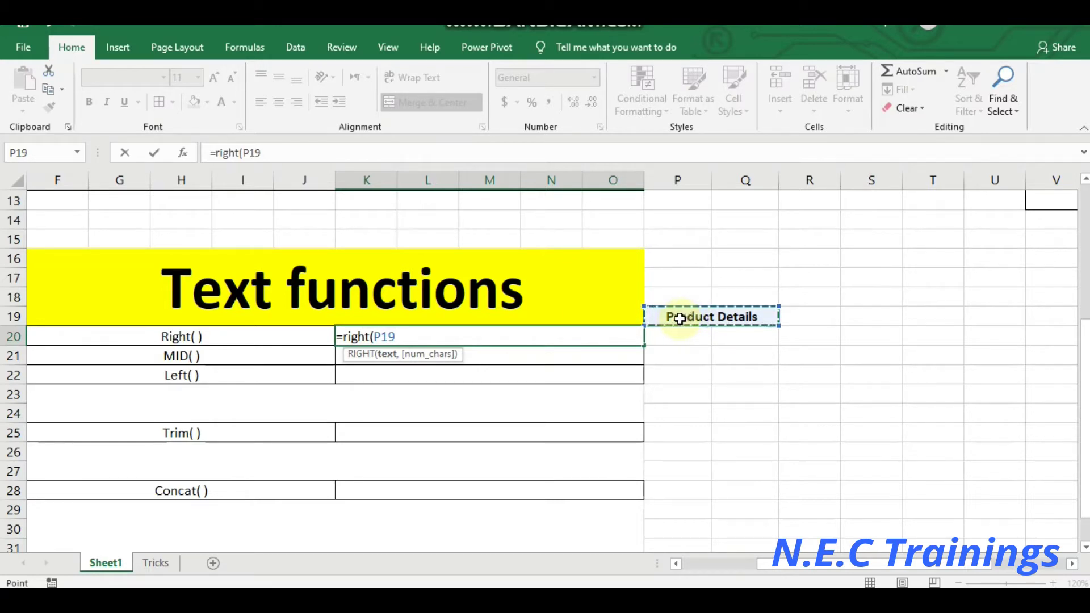
text(,)
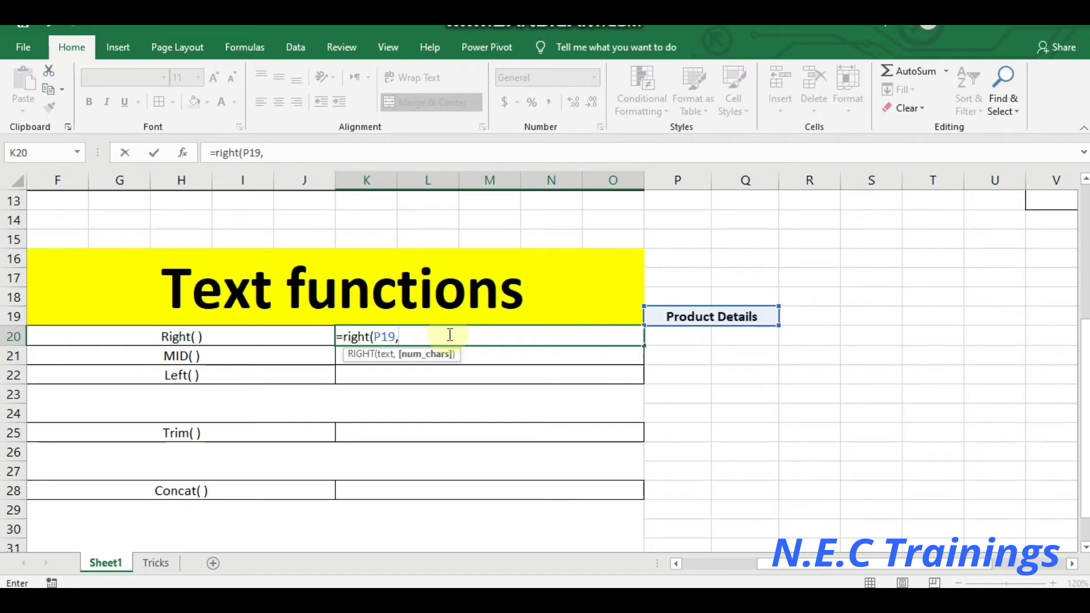
text(5)
text())
key(Return)
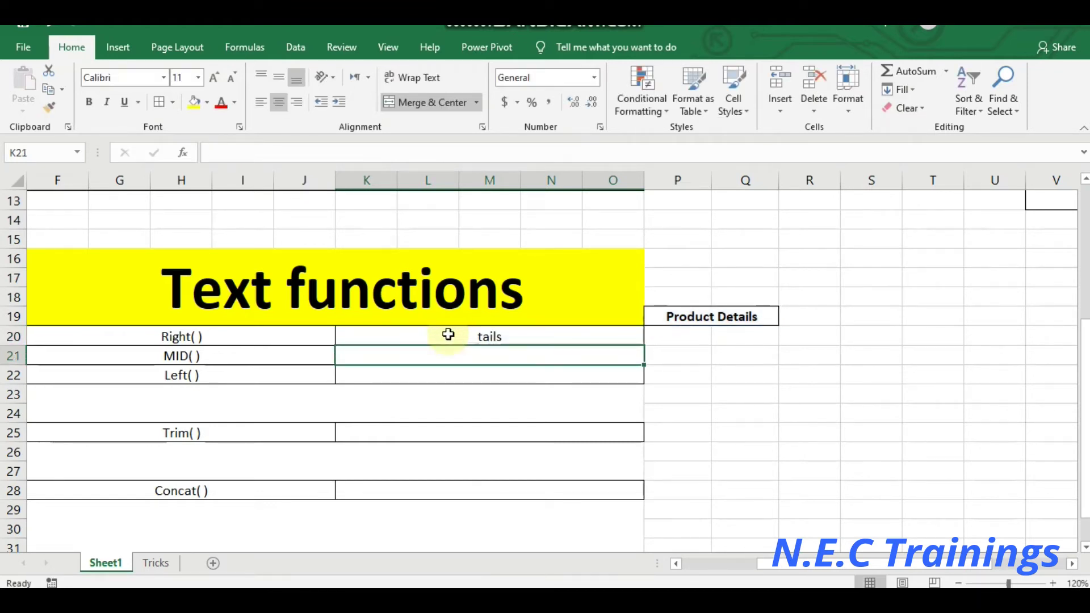
- Examine the RIGHT formula's text and character-count arguments in K20 against the source text in P19
click(493, 338)
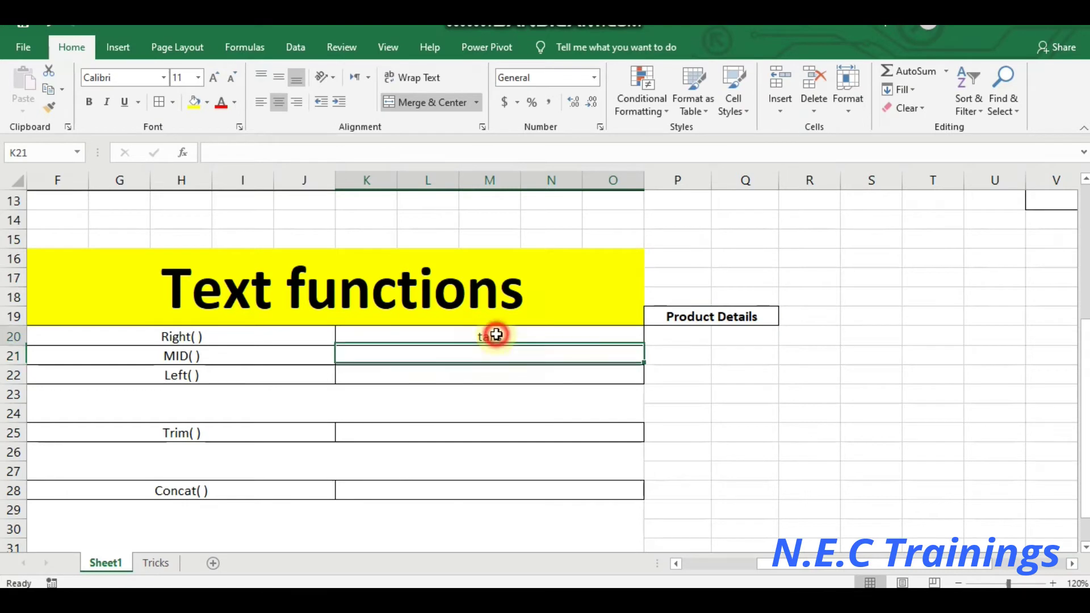
click(662, 316)
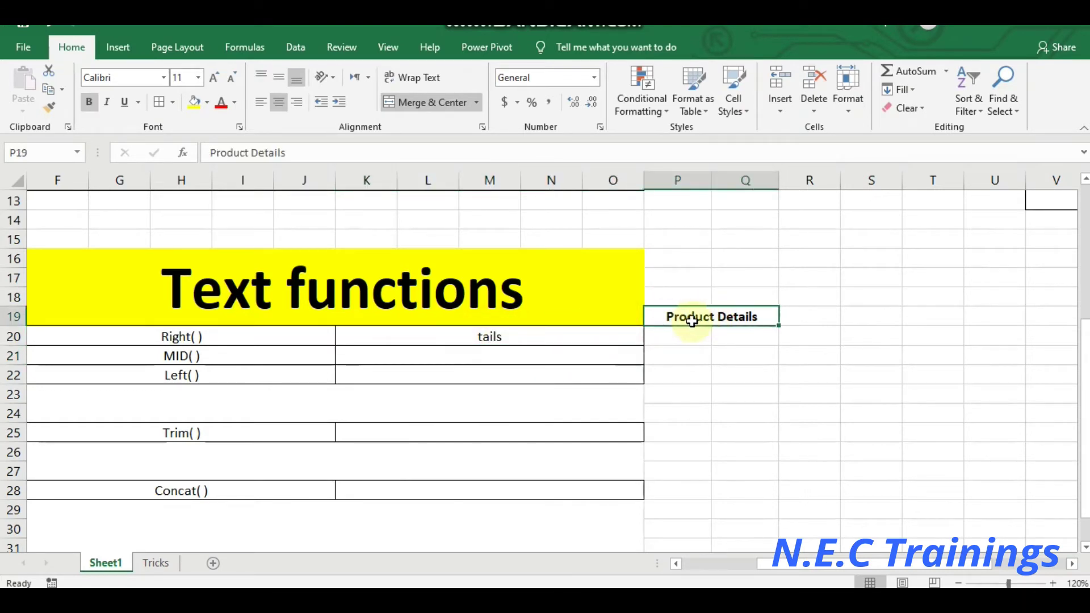
click(486, 338)
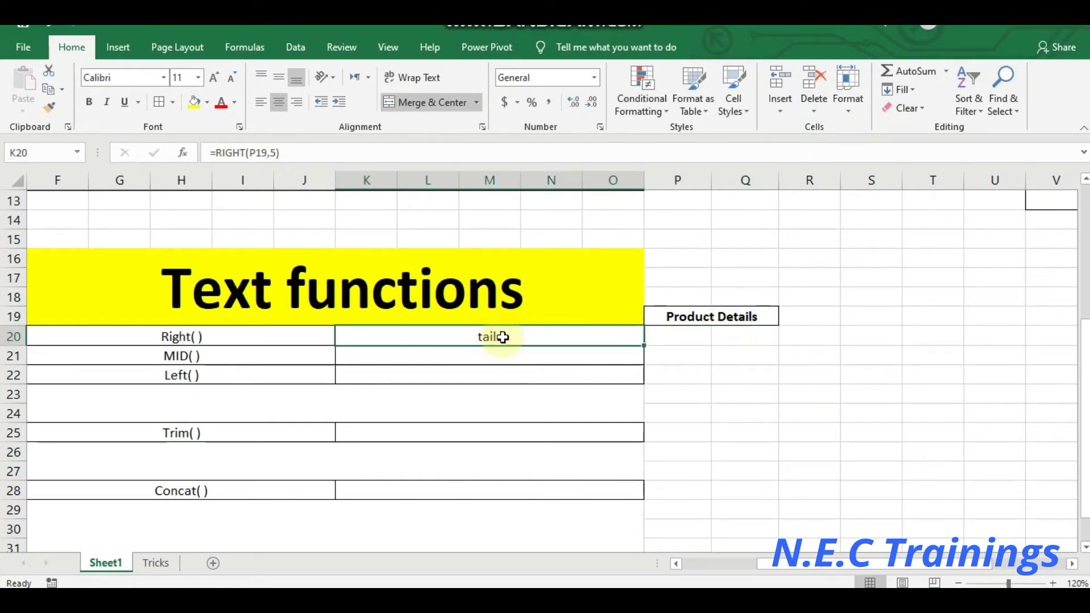
double_click(491, 338)
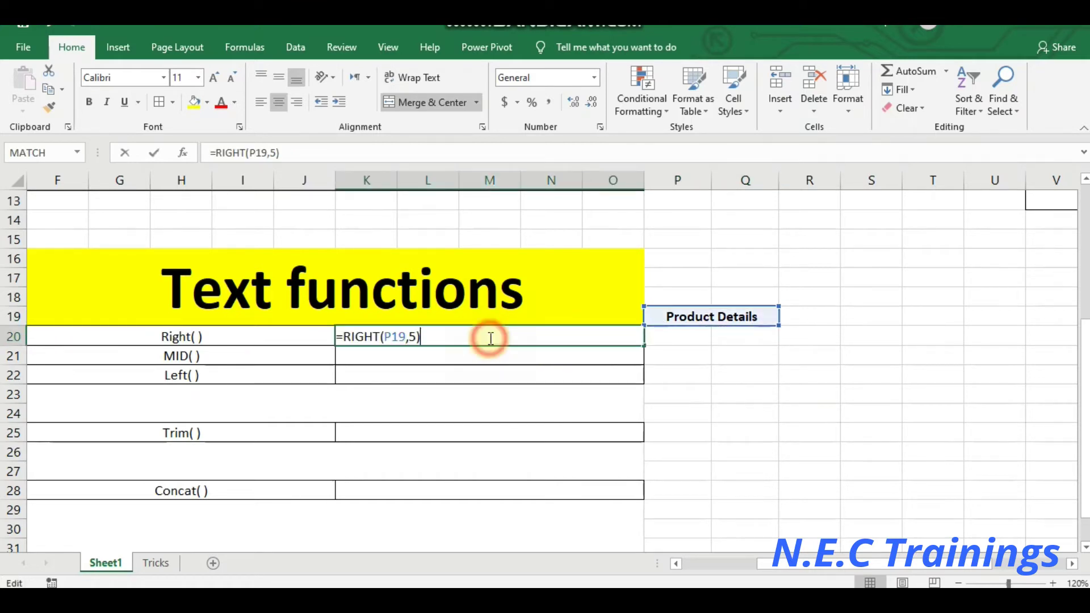
click(408, 337)
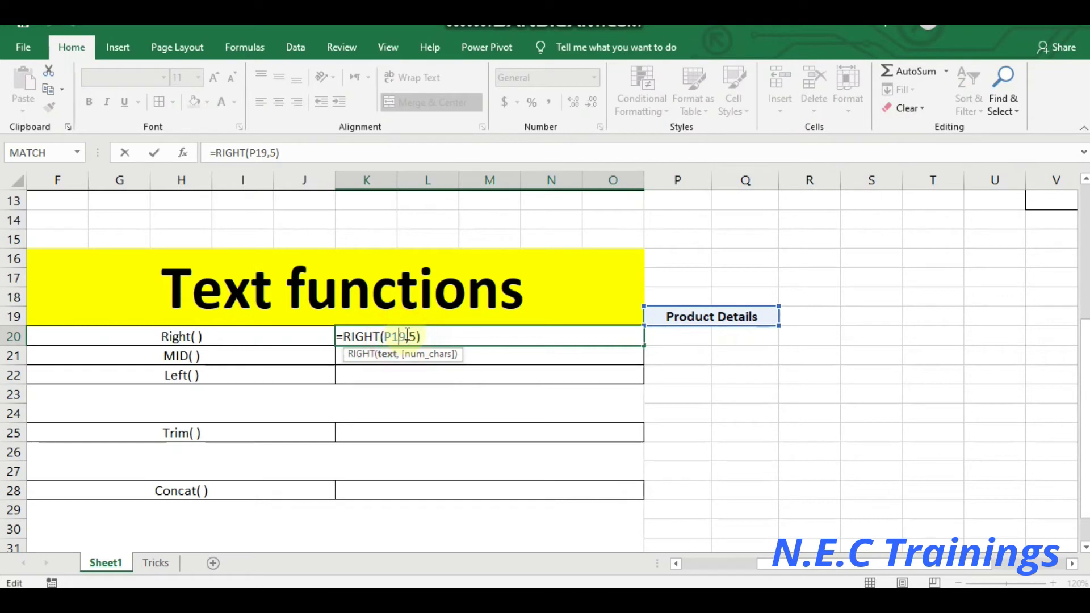
drag(408, 337, 392, 337)
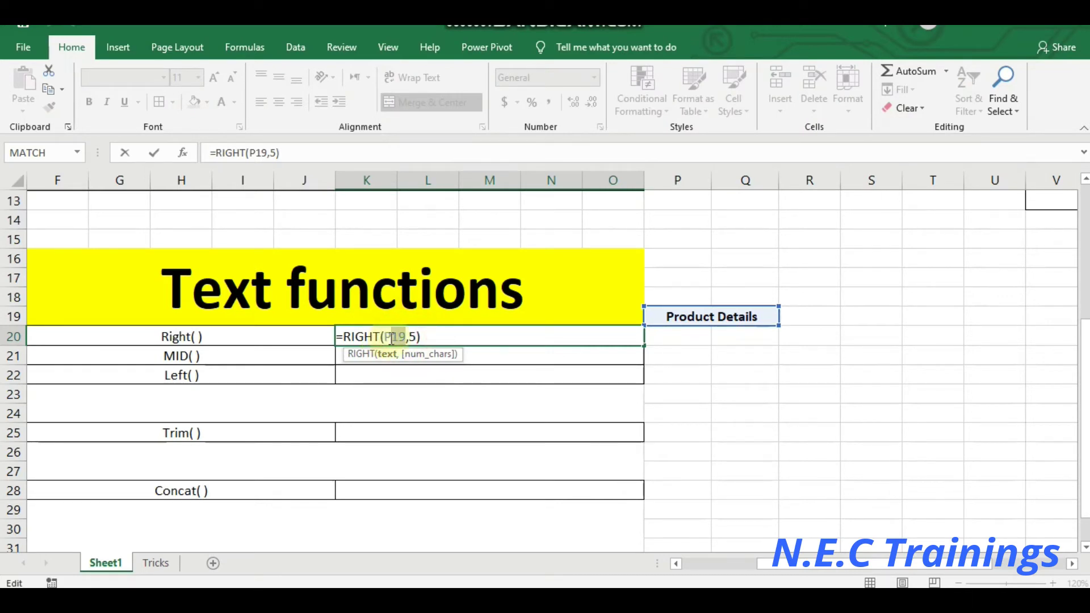
click(414, 337)
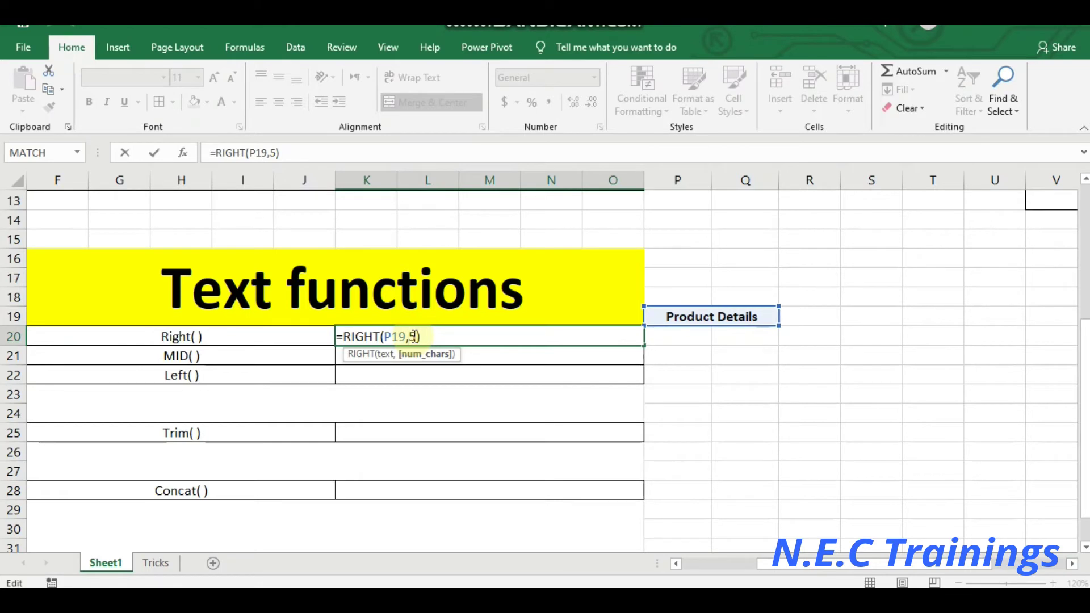
key(Return)
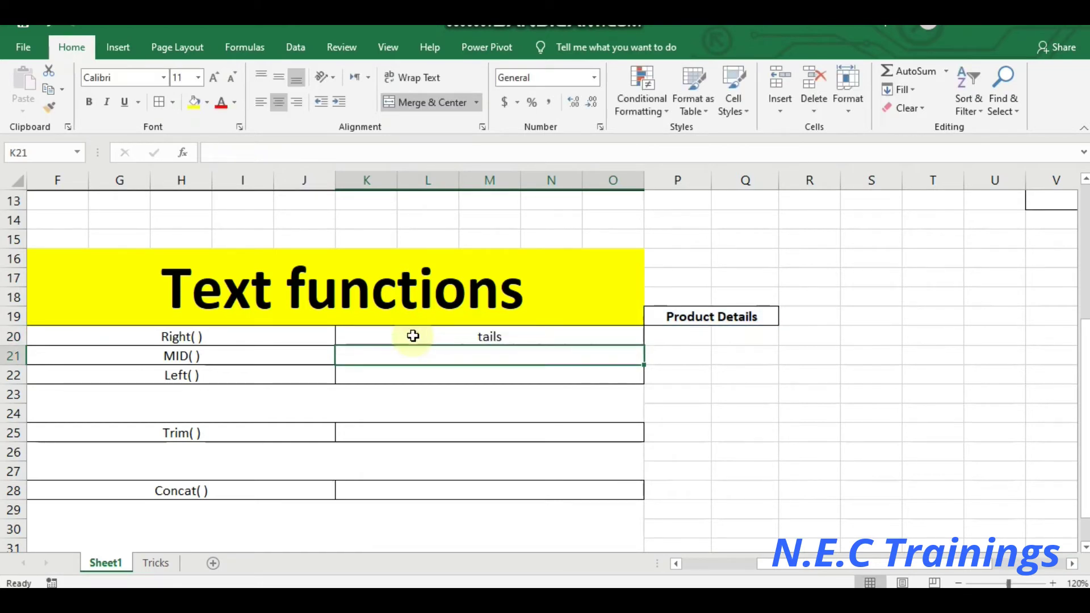
- Enter =MID(P19,1,7) in K21 to extract seven characters from position 1, and check it against the source text in P19
double_click(461, 358)
text(=mid)
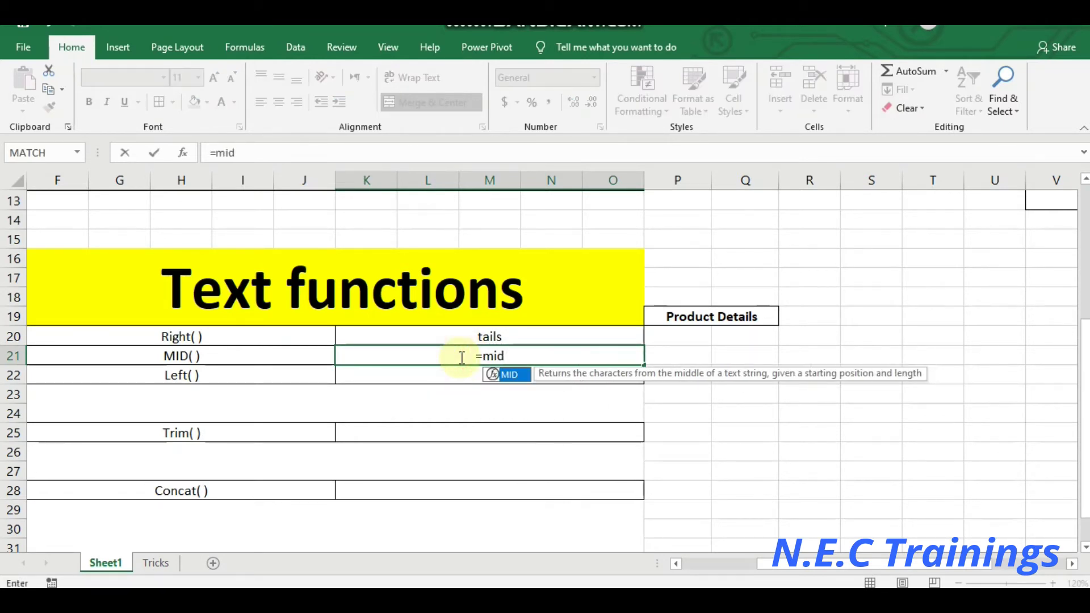
text(()
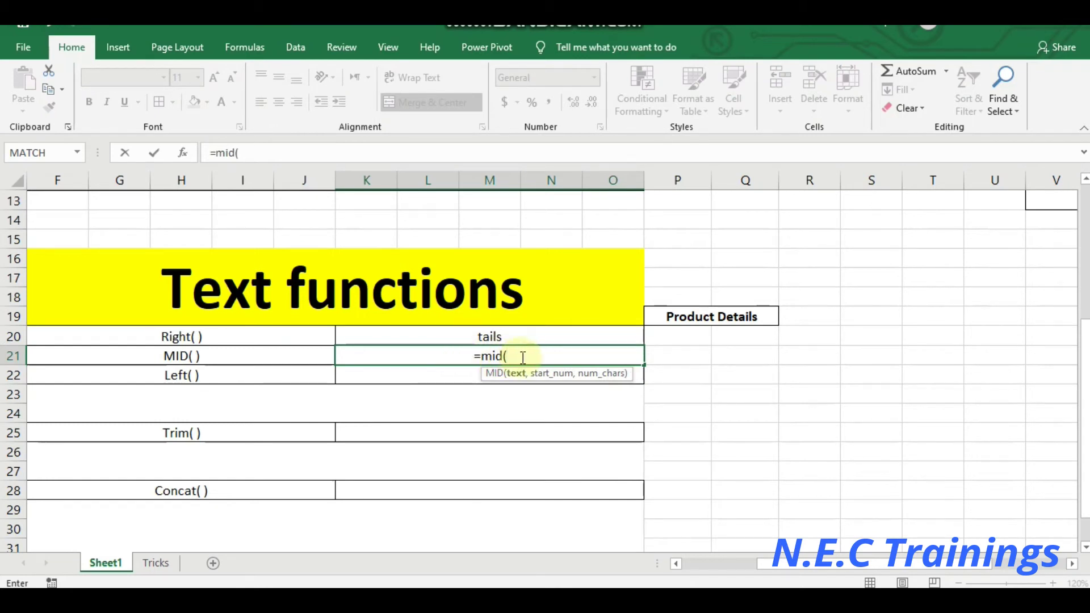
click(696, 317)
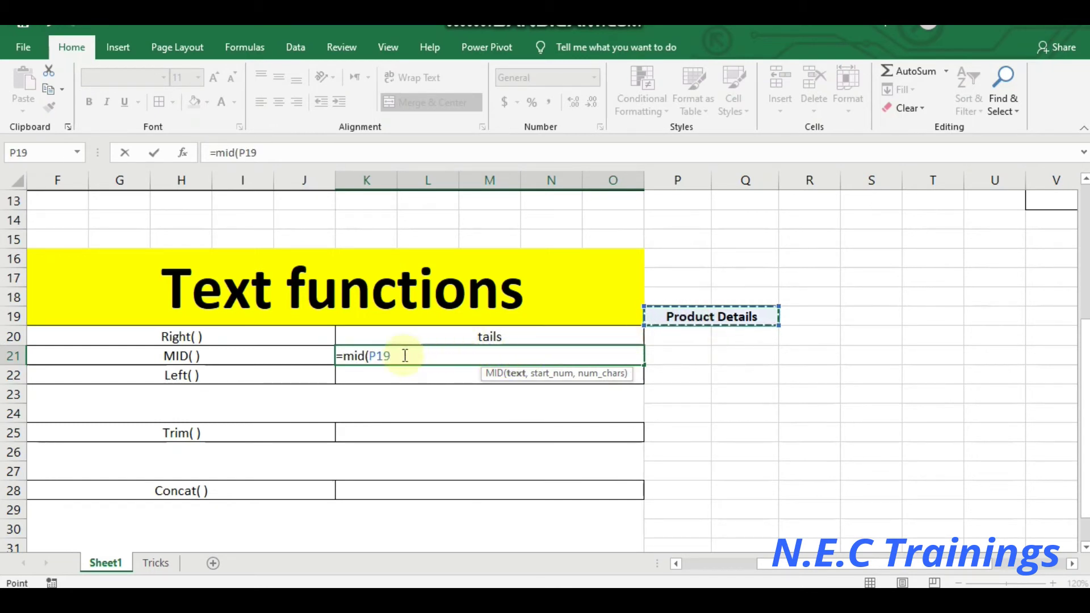
text(,1)
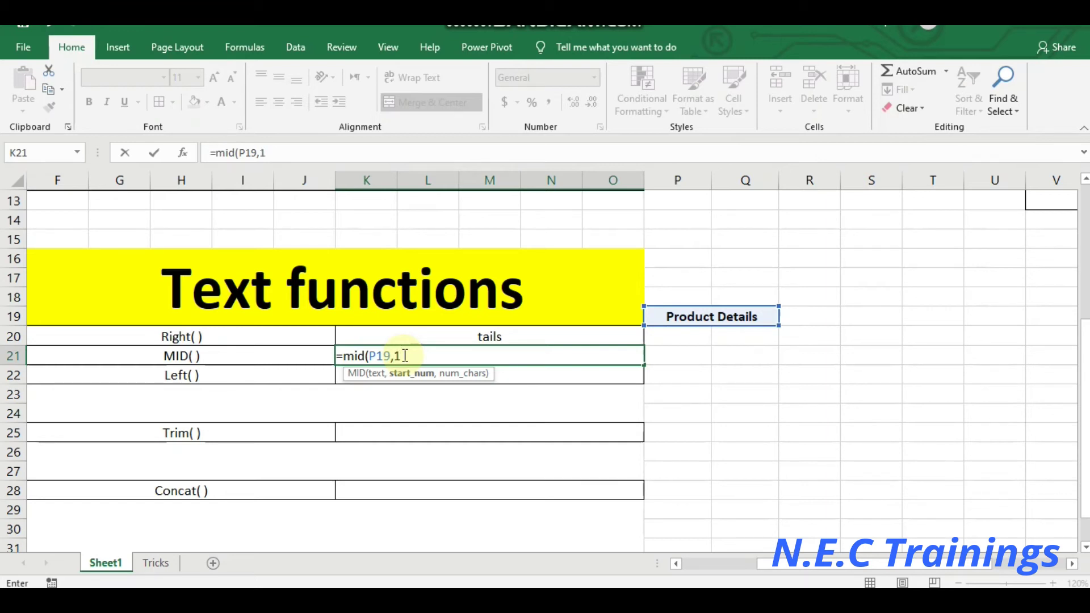
text(,)
text(7)
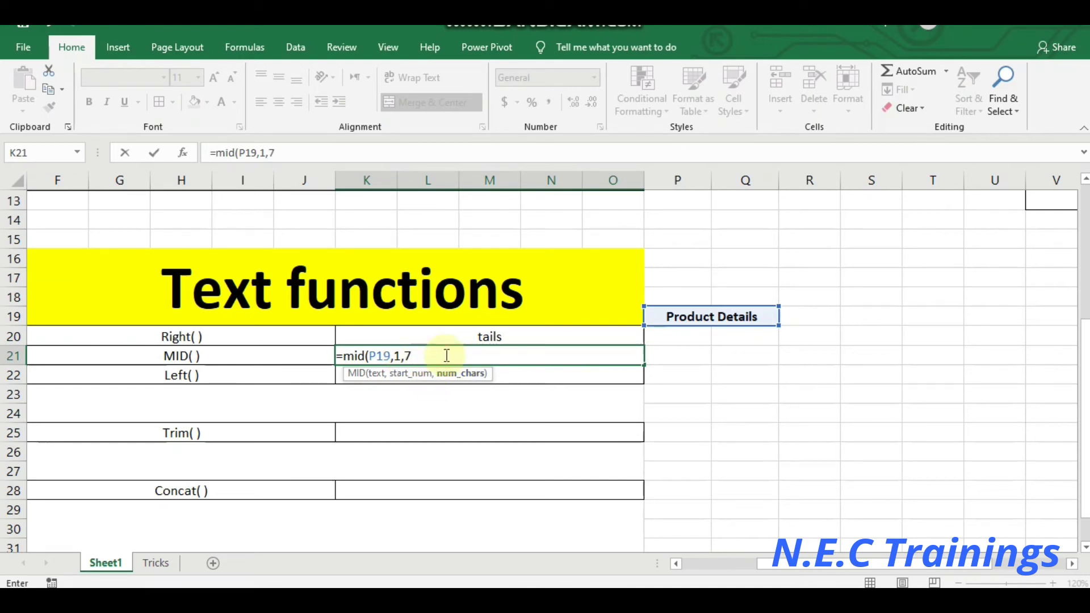
text())
key(Return)
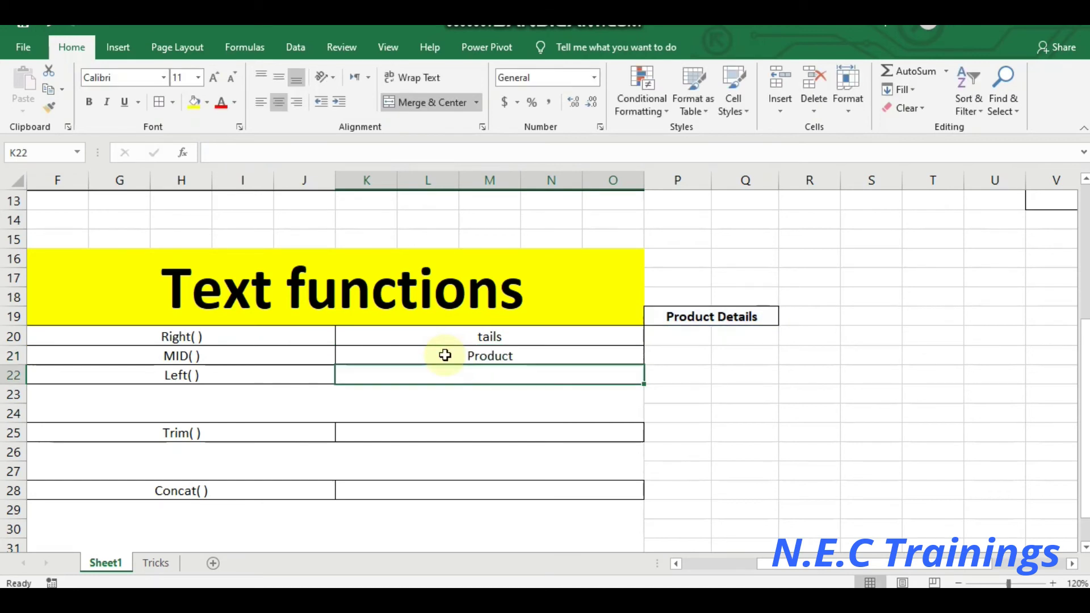
click(479, 355)
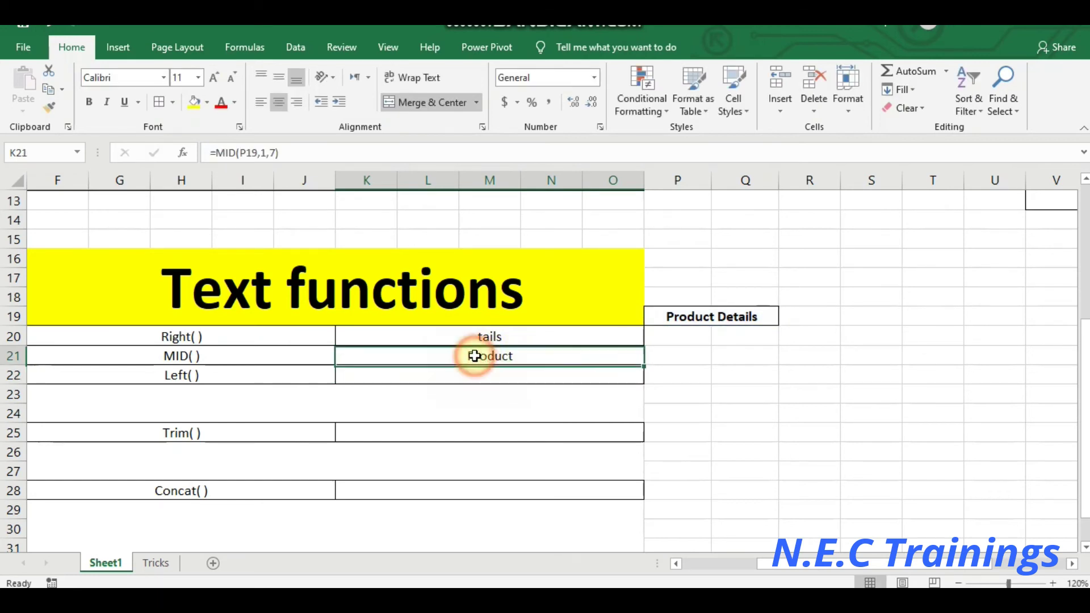
click(680, 319)
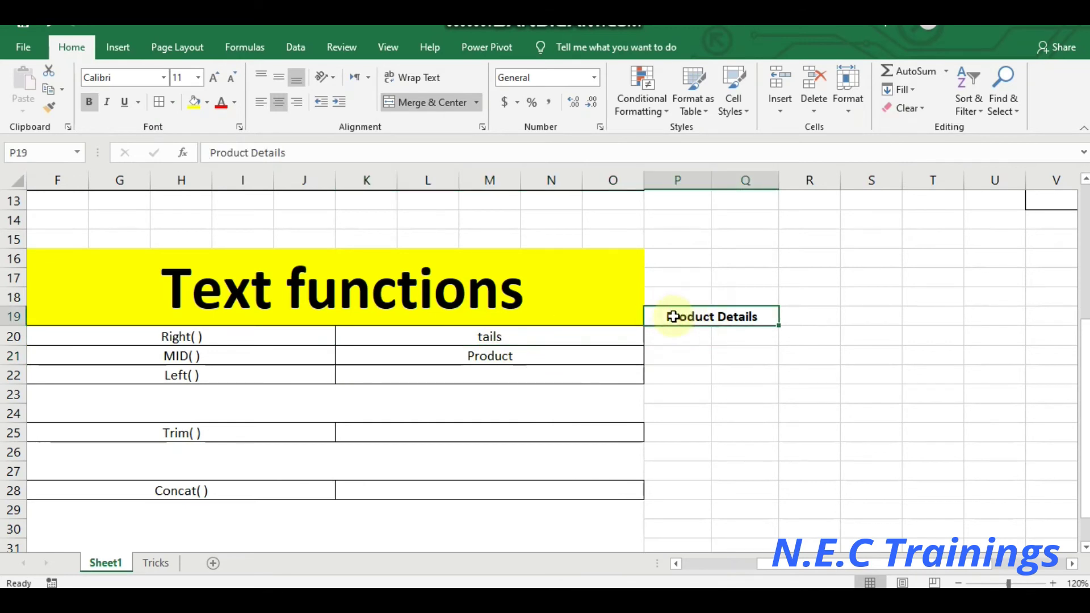
click(505, 356)
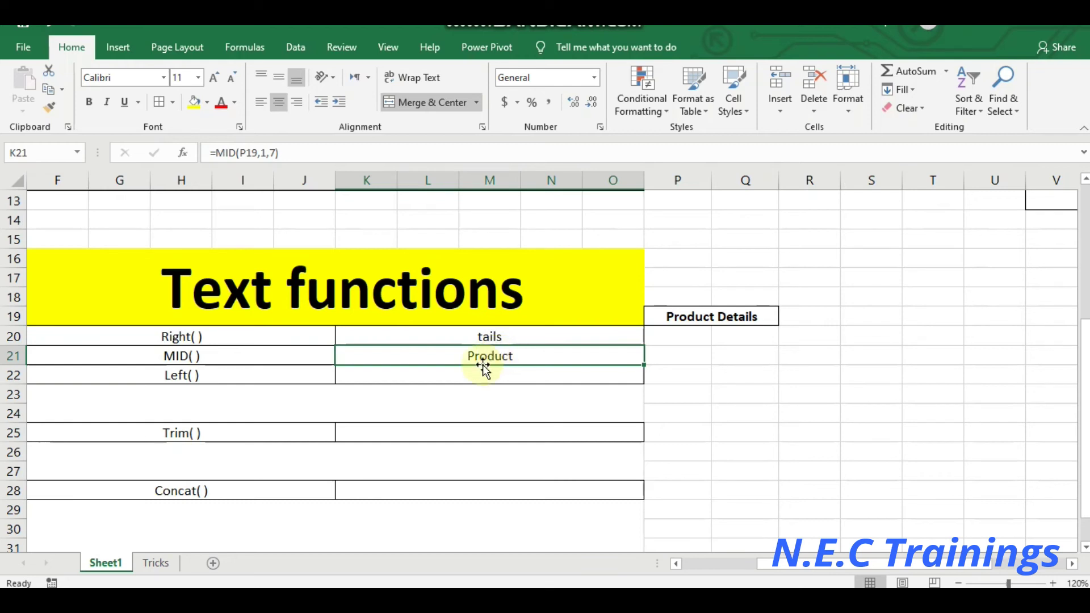
- Enter =LEFT(P19,3) in K22 to extract the first three characters, and compare it with the source text in P19
click(473, 380)
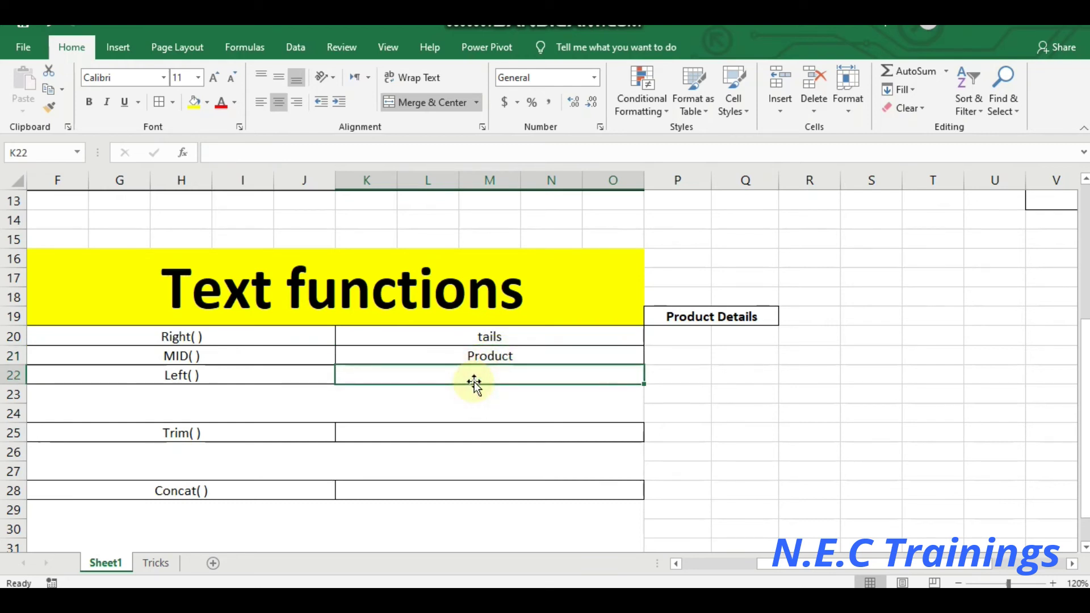
text(=left()
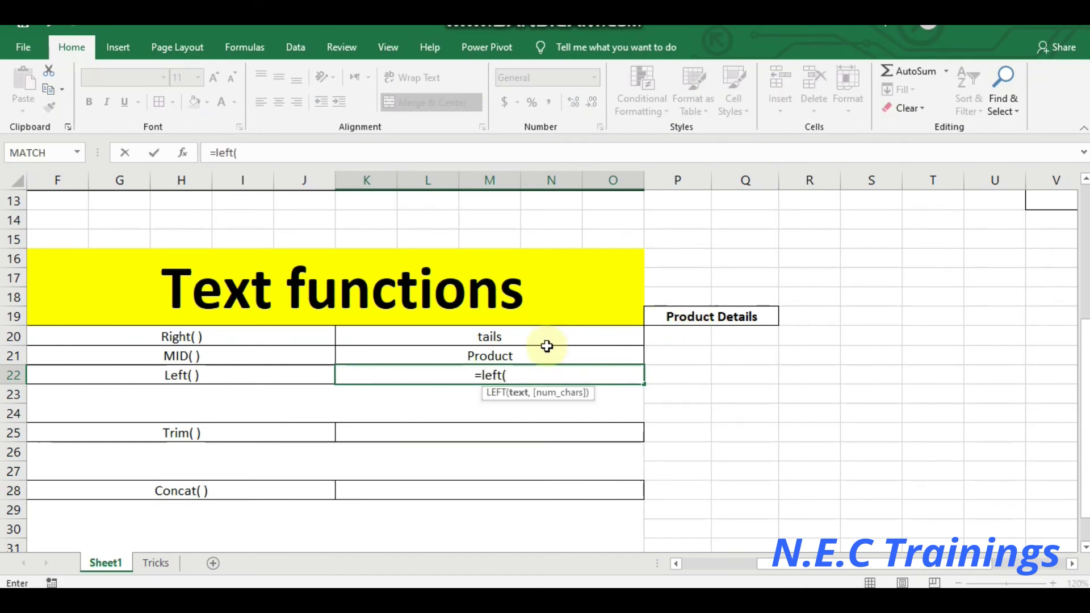
click(696, 317)
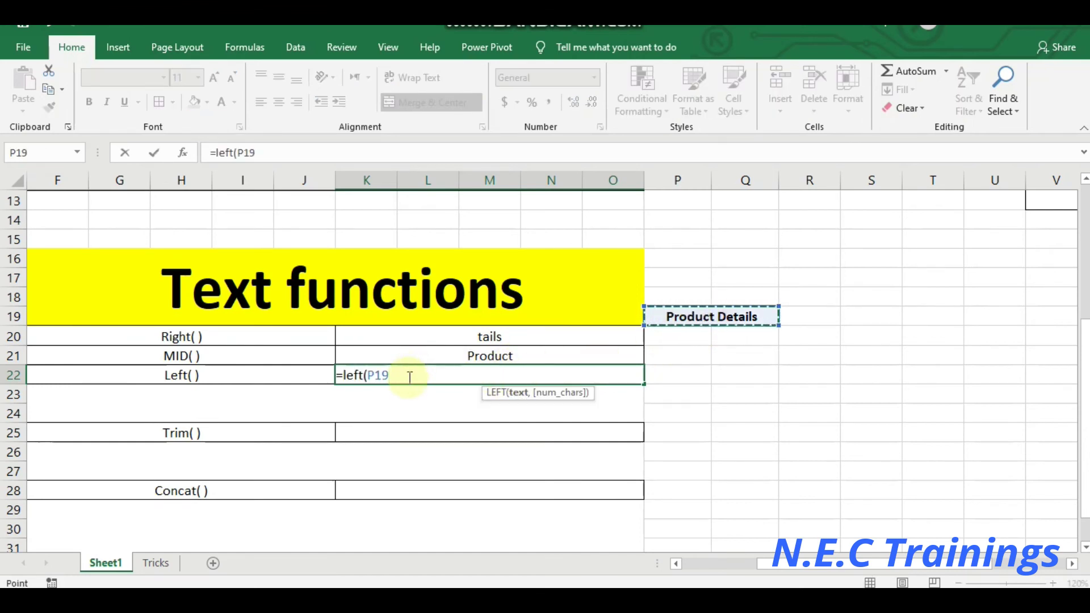
text(,)
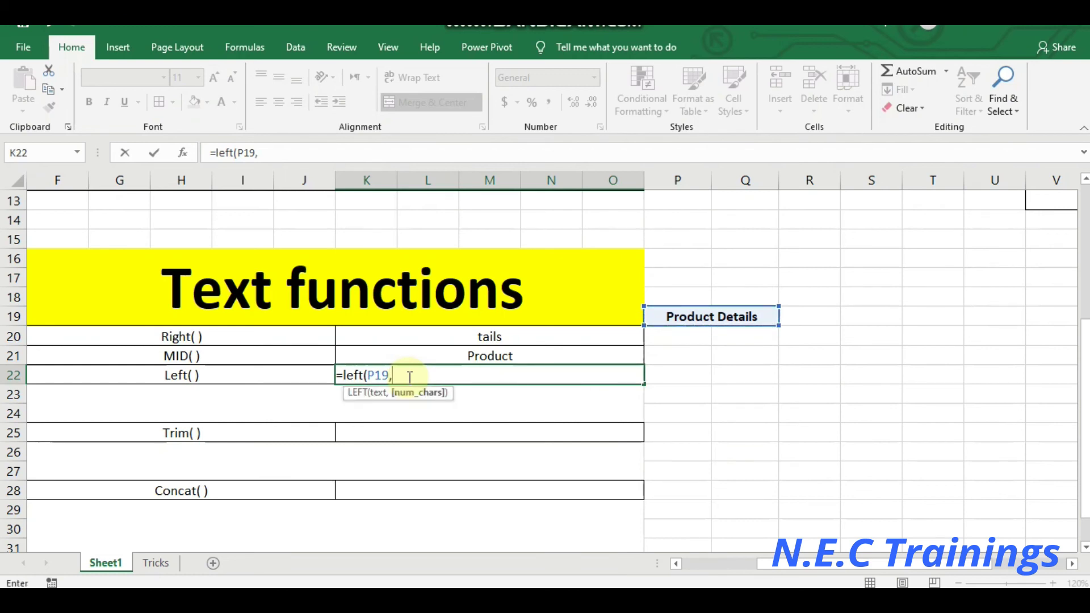
text(3)
text())
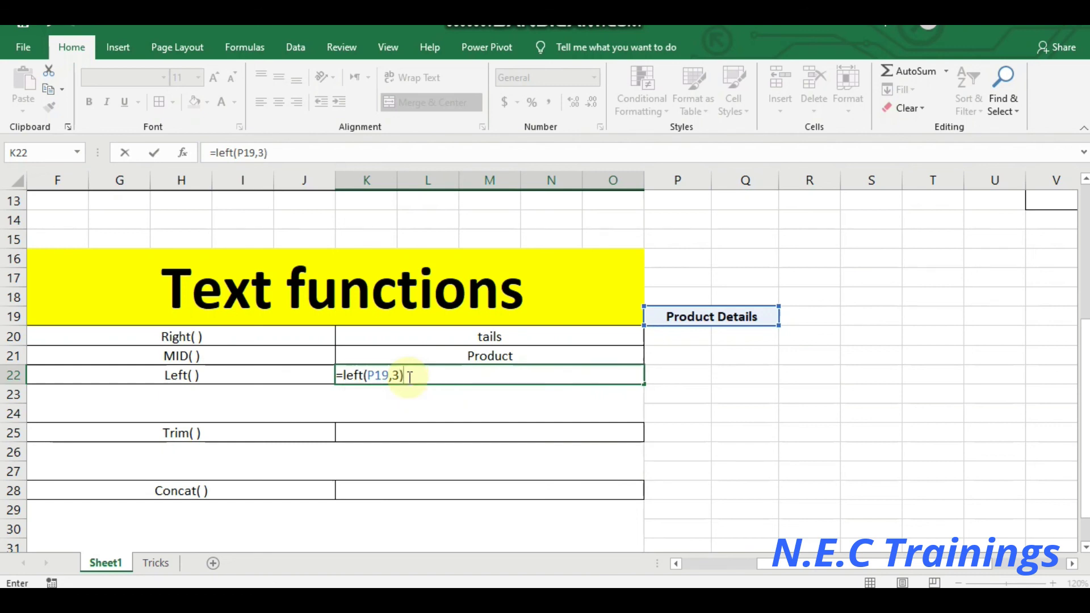
key(Return)
click(492, 377)
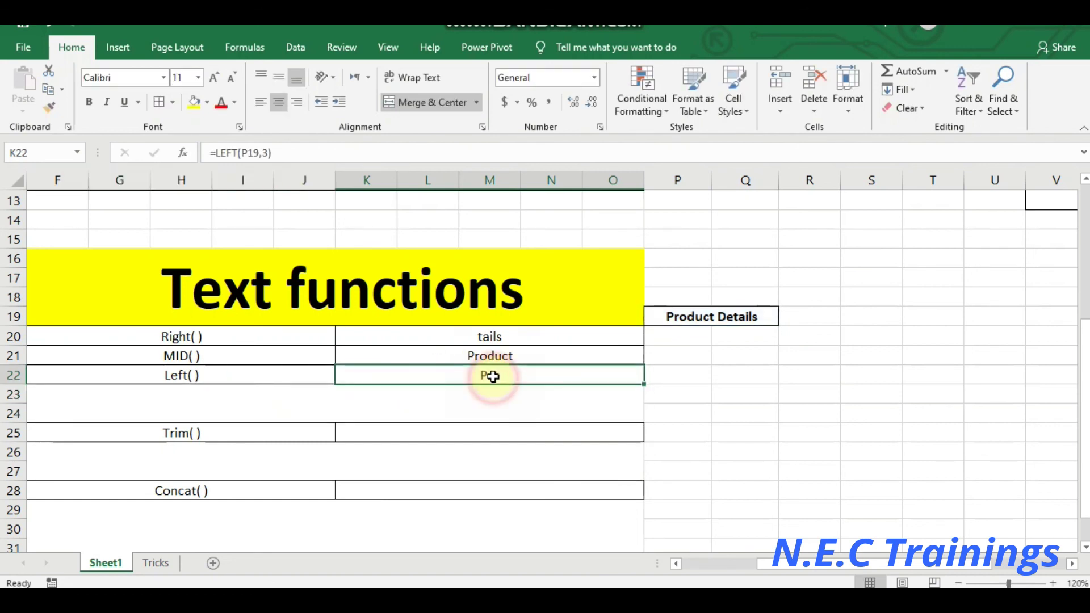
click(684, 319)
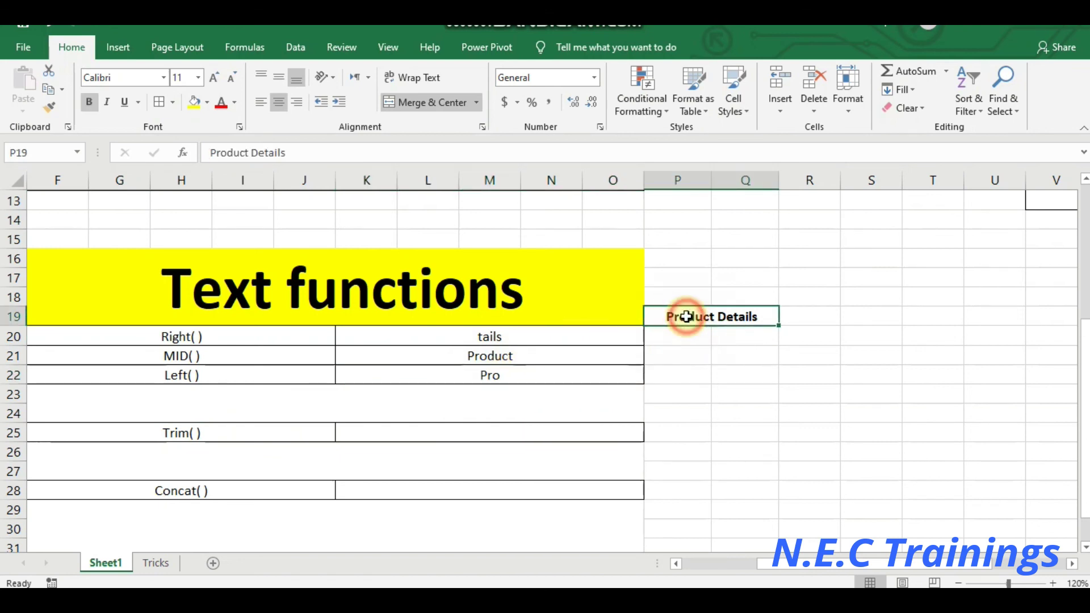
double_click(687, 317)
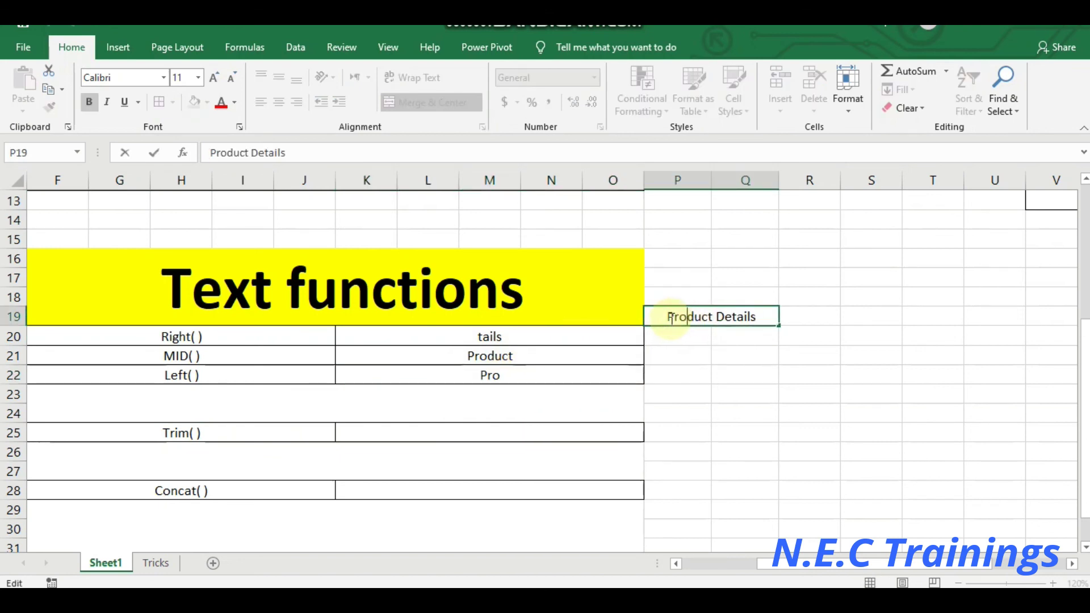
click(684, 317)
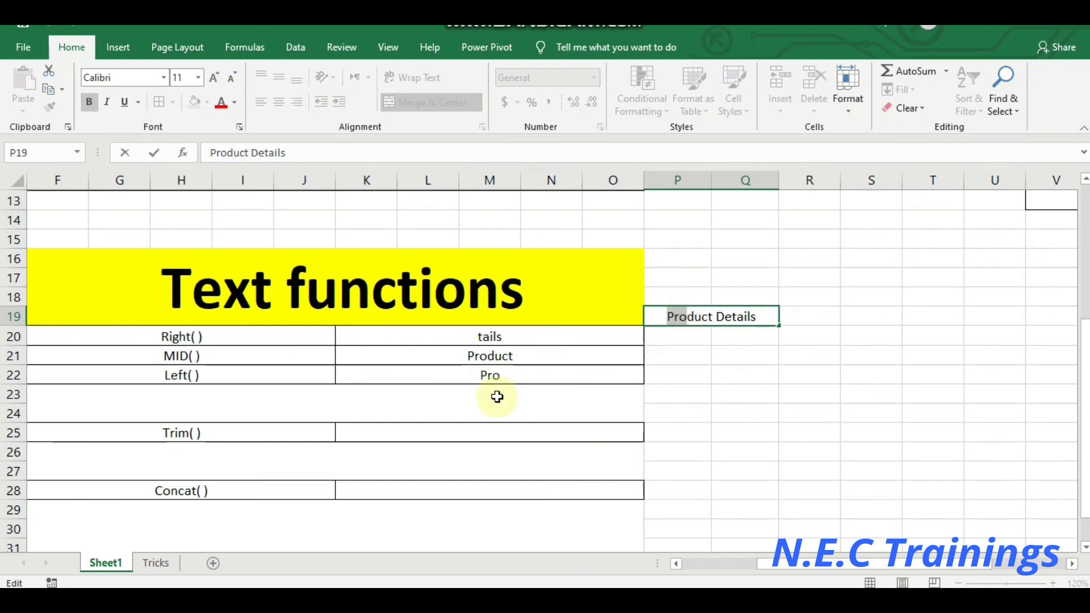